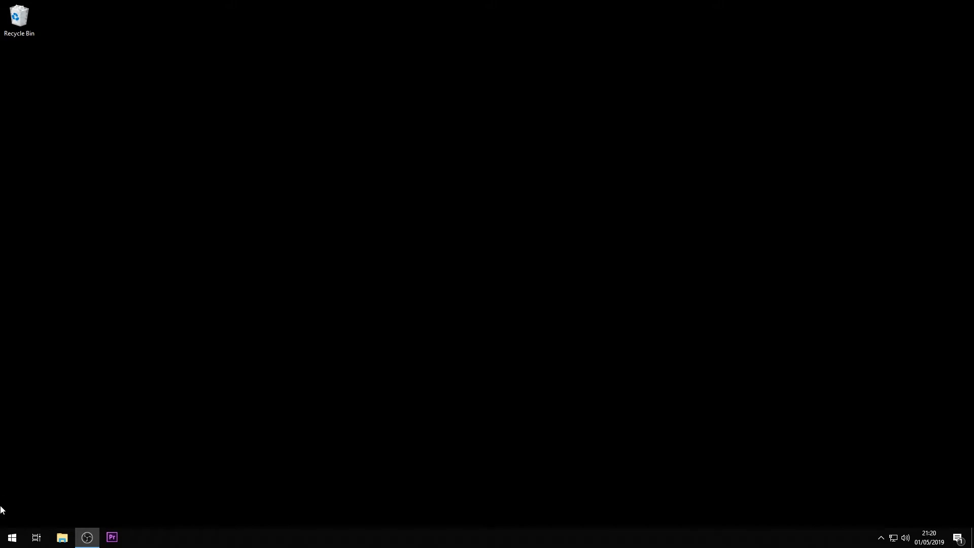
- Launch Firefox from the Start menu search
click(12, 537)
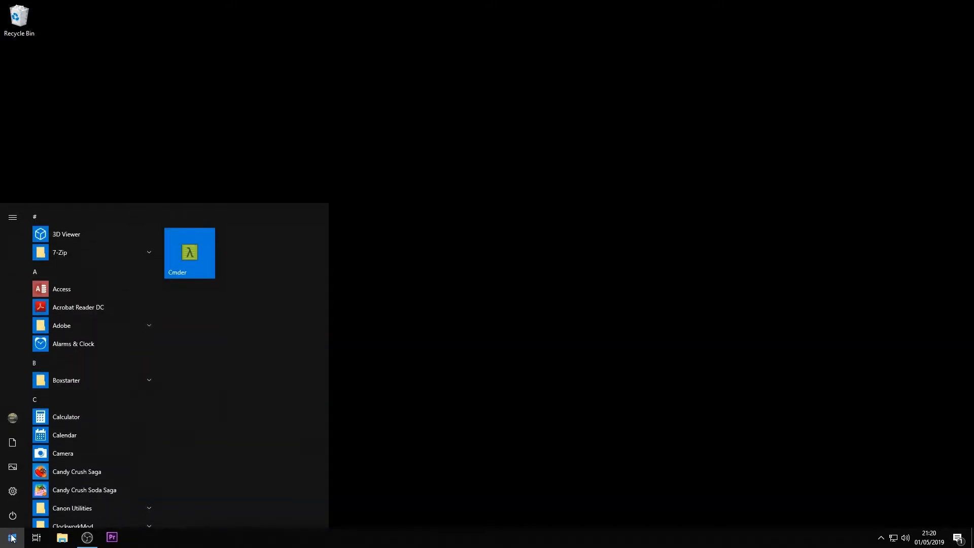
text(fire)
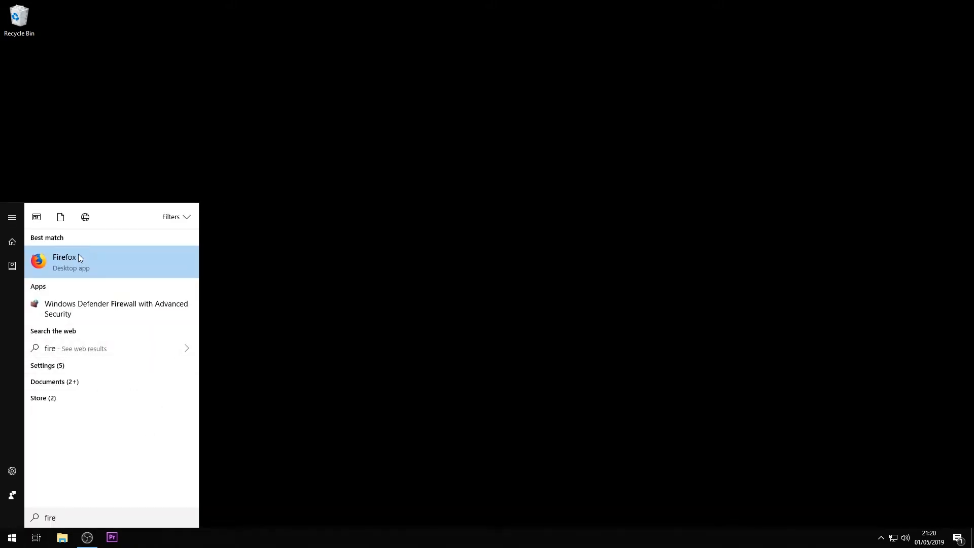
click(78, 258)
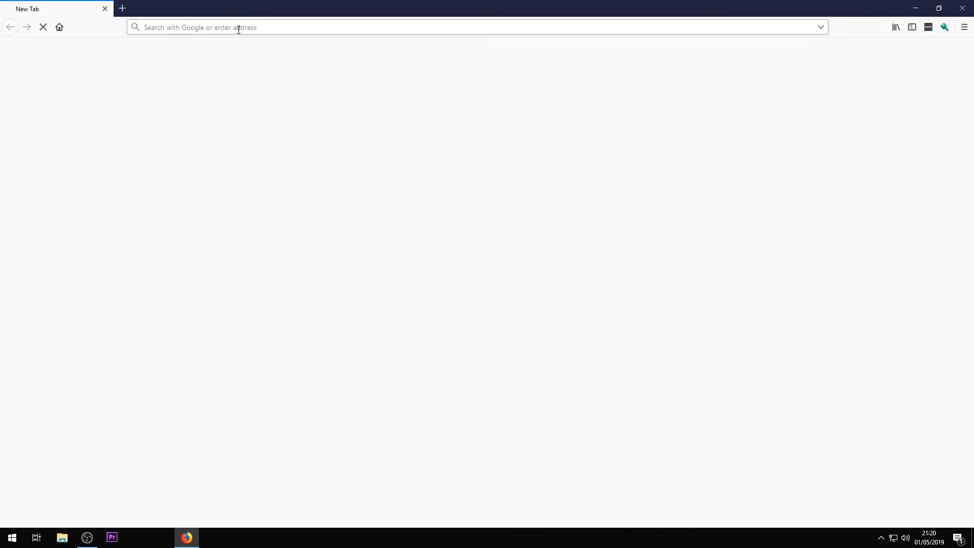
- Search the web for virtualbox and open the Downloads – Oracle VM VirtualBox page
text(virtualbox)
key(Return)
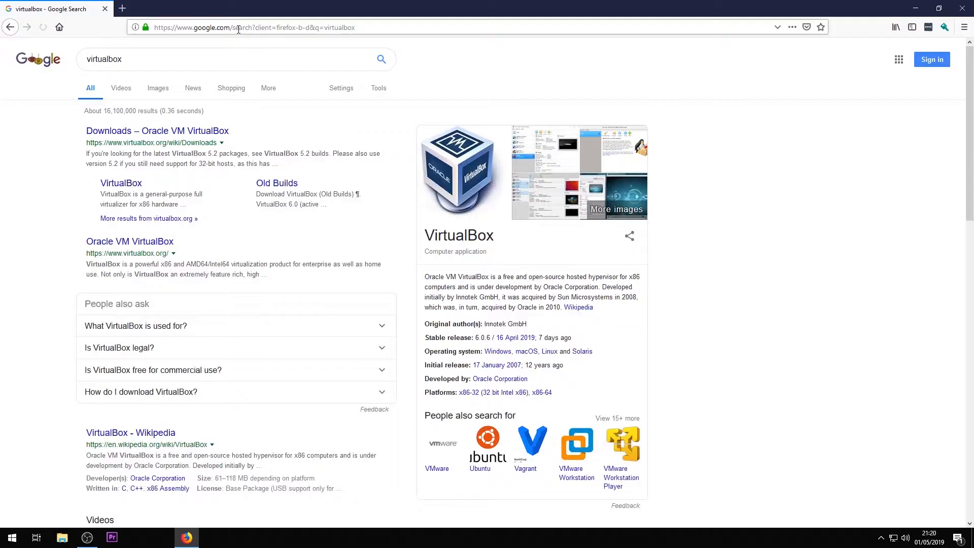
click(162, 132)
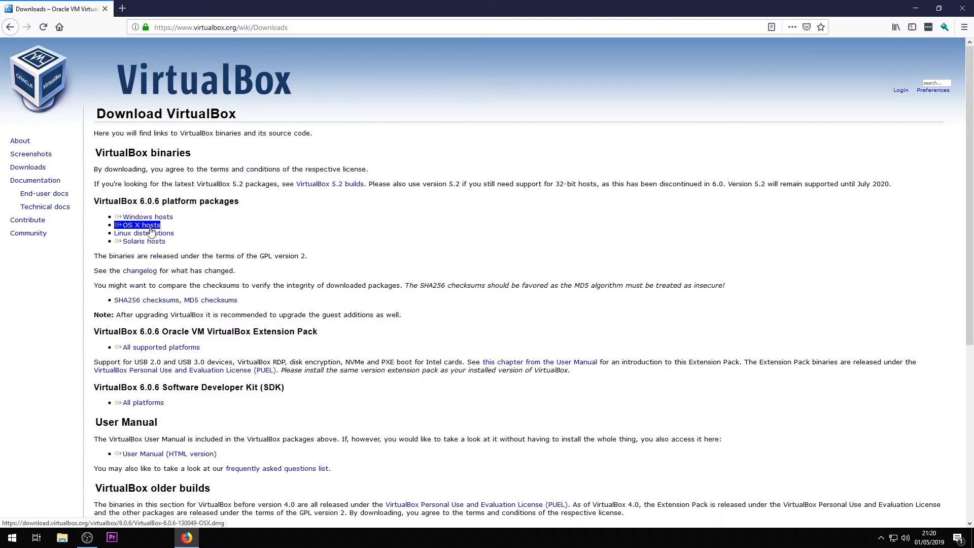
- Close the browser and run the VirtualBox-6.0.6-130049-Win.exe installer from the Downloads folder
click(105, 9)
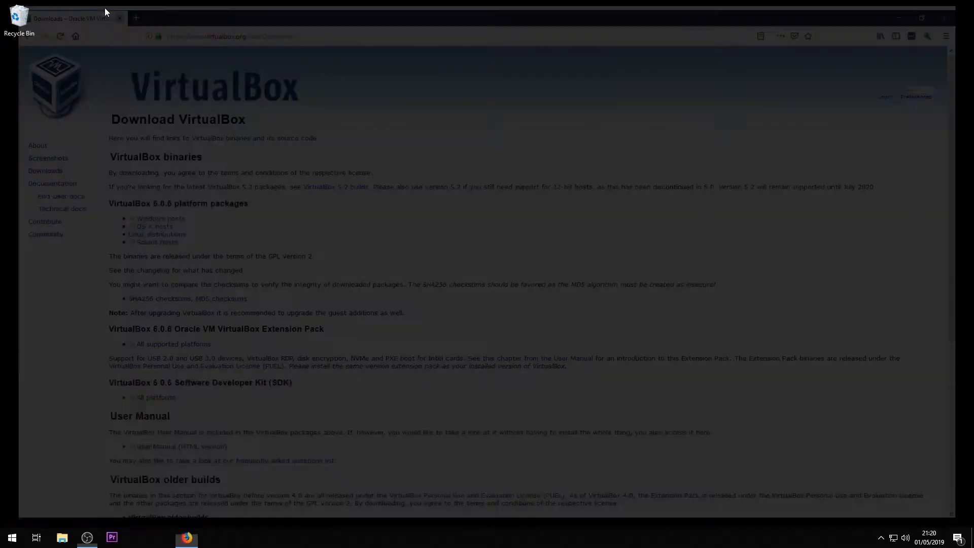
click(60, 538)
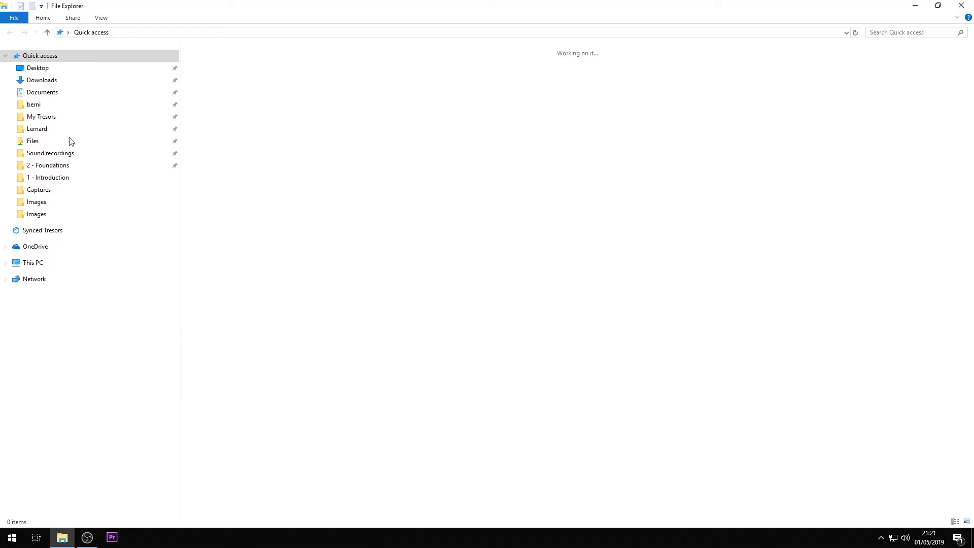
click(42, 81)
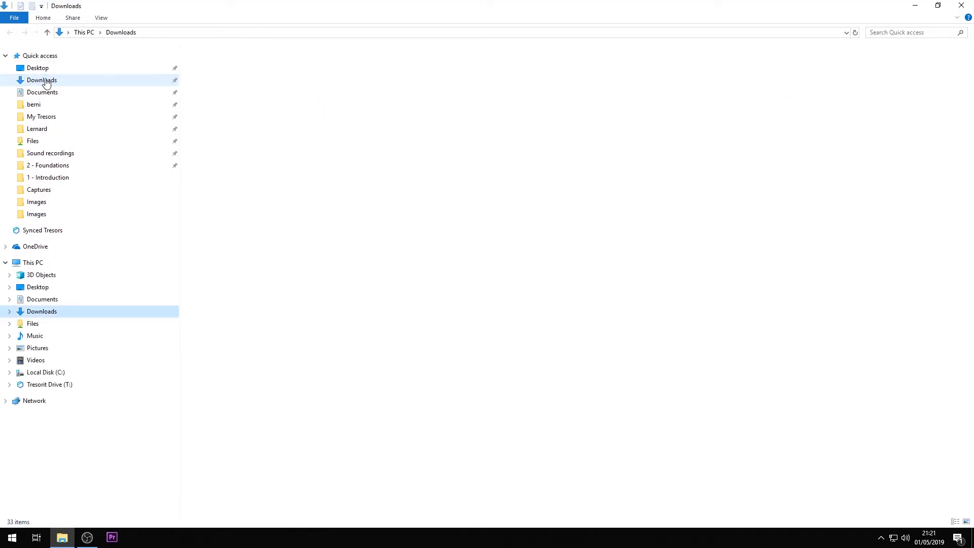
double_click(212, 64)
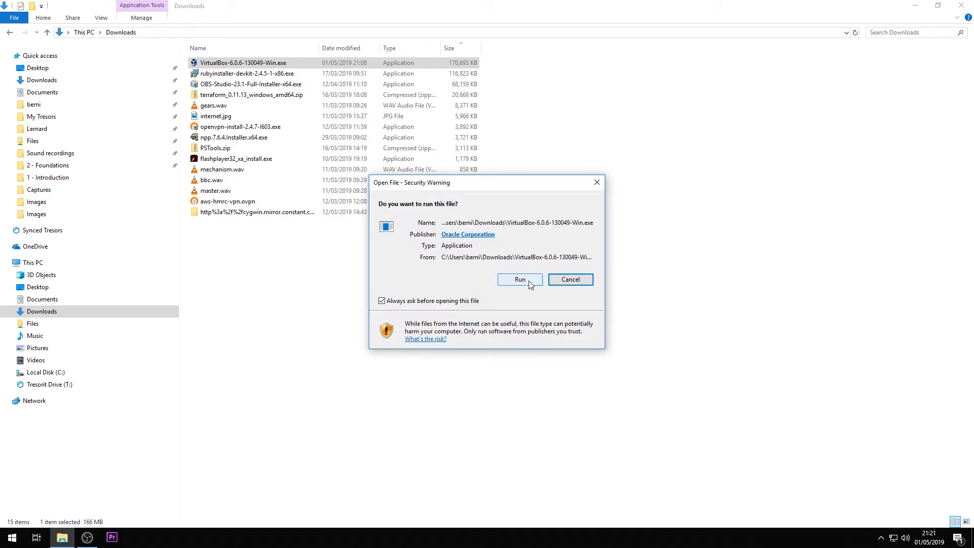
click(529, 280)
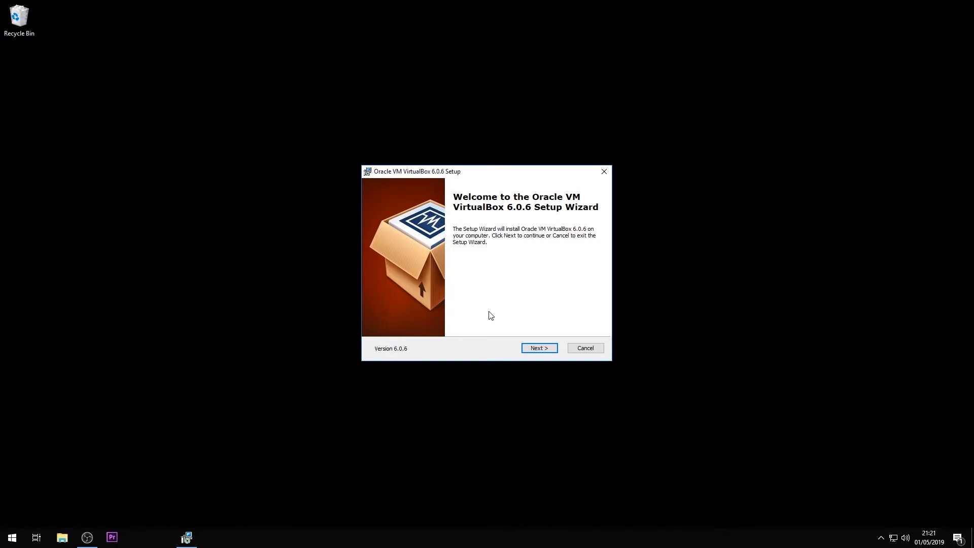
- Complete the VirtualBox 6.0.6 setup wizard with default options, accepting the network reset and USB driver install, then launch it
click(539, 351)
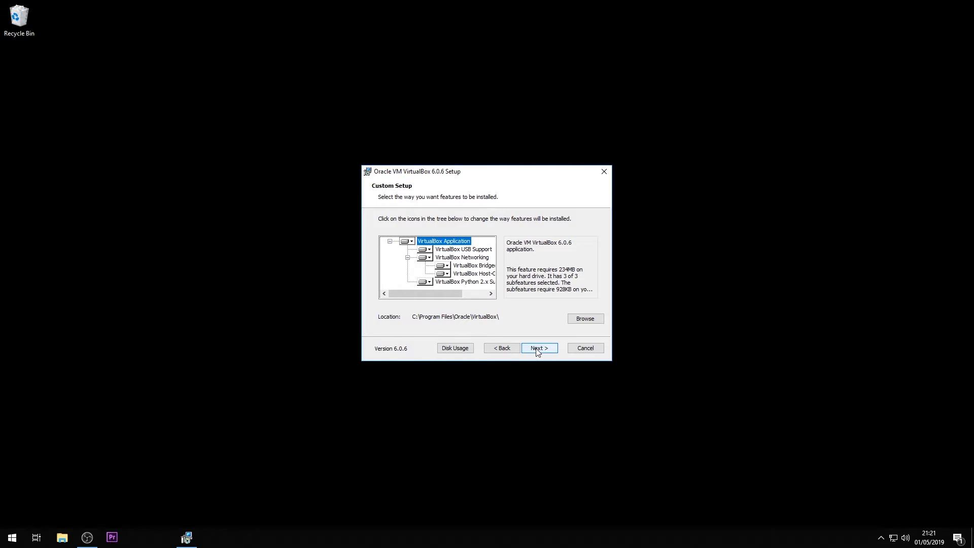
click(539, 351)
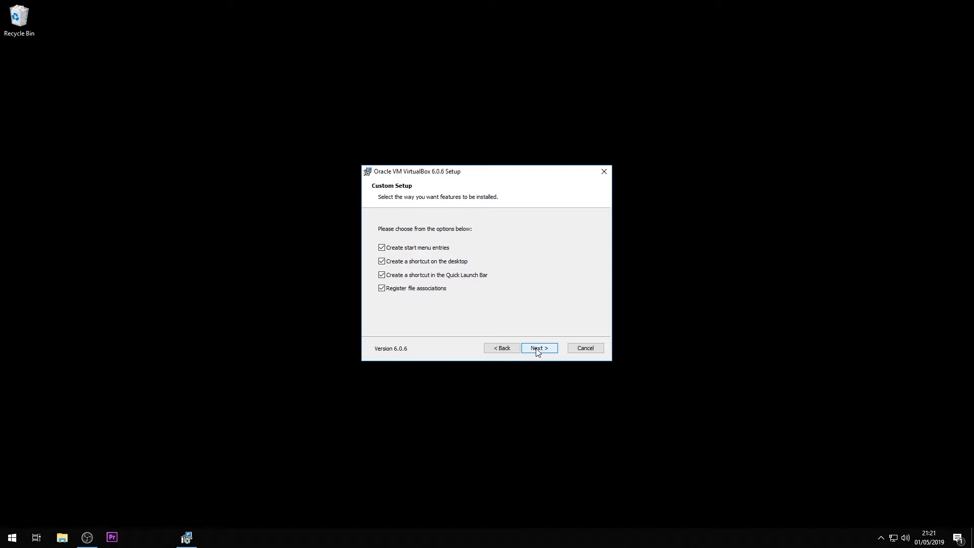
click(539, 351)
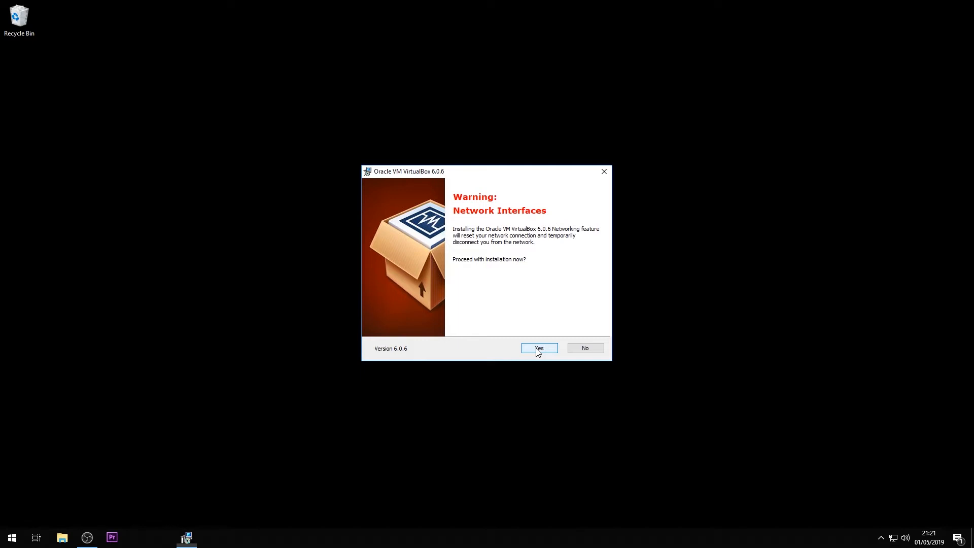
click(538, 349)
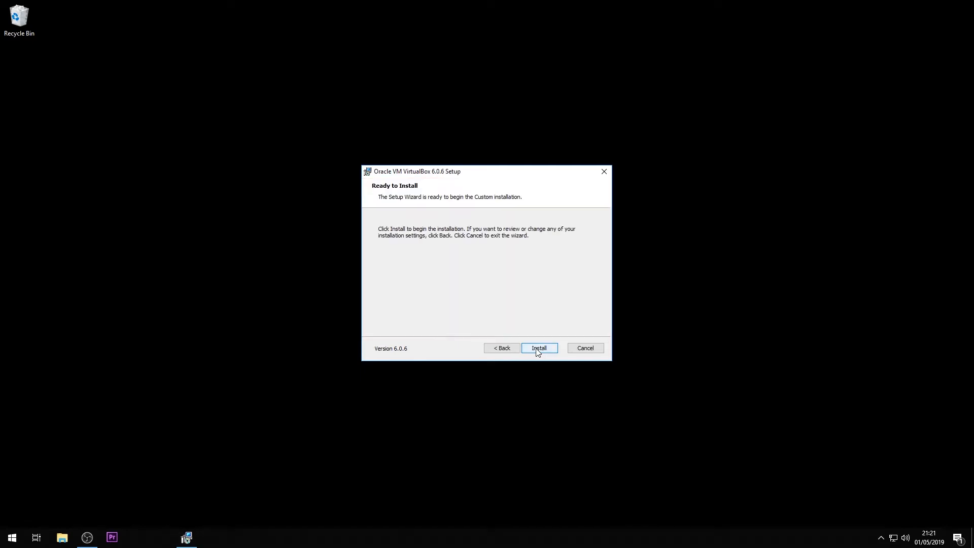
click(538, 349)
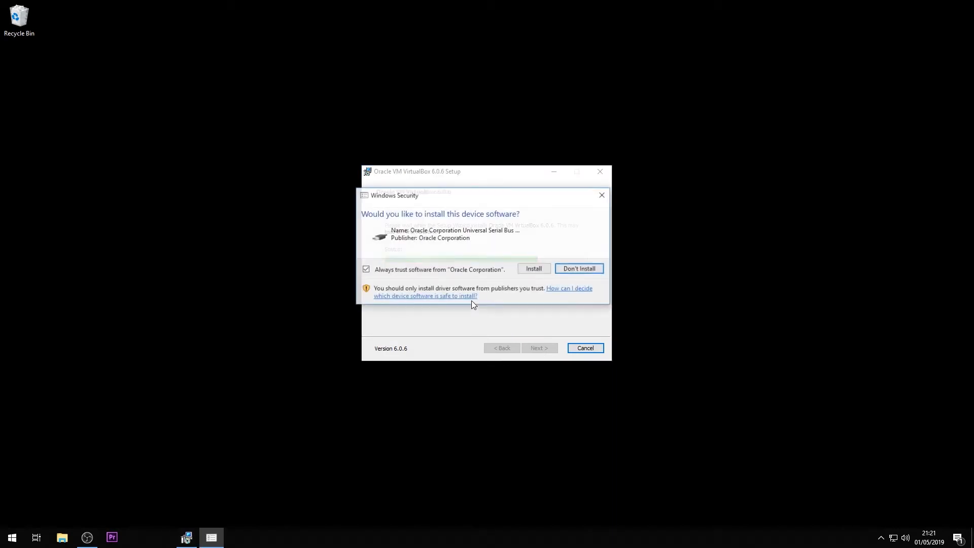
click(537, 271)
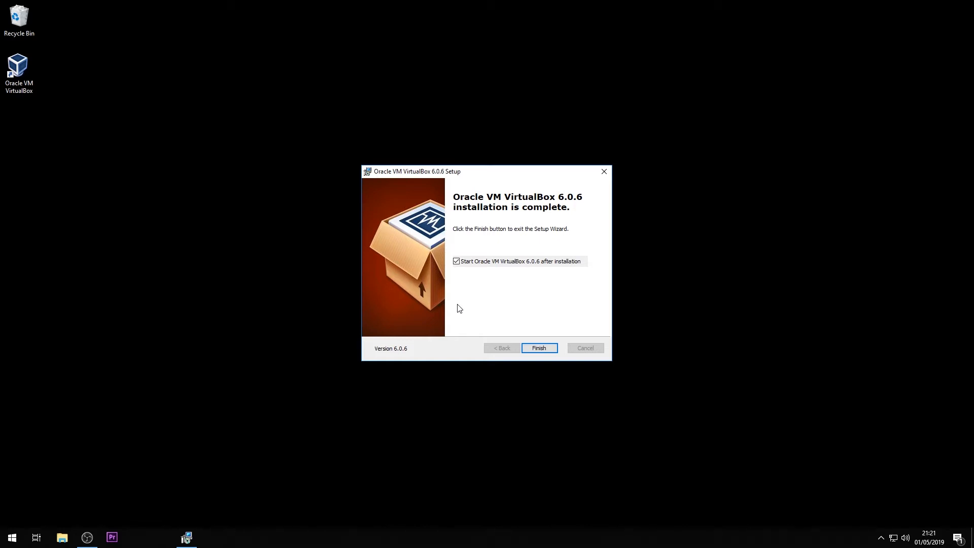
click(538, 350)
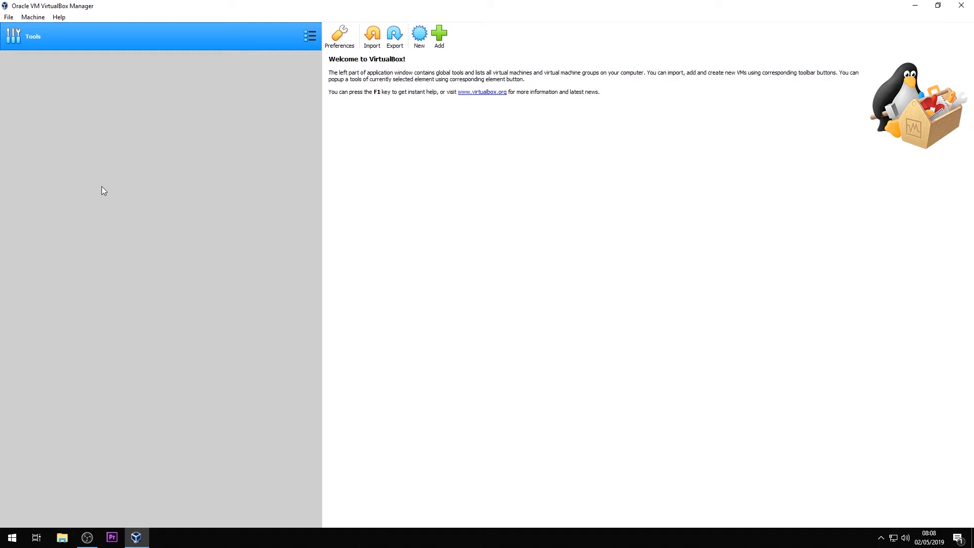
- Start a new virtual machine named Ubuntu with type Linux and version Ubuntu (64-bit)
click(419, 34)
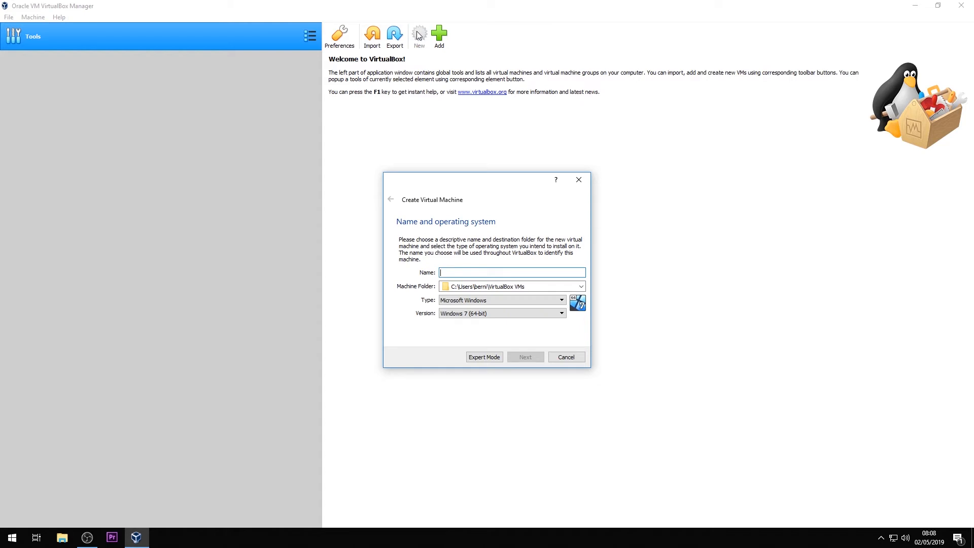
text(Ubuntu)
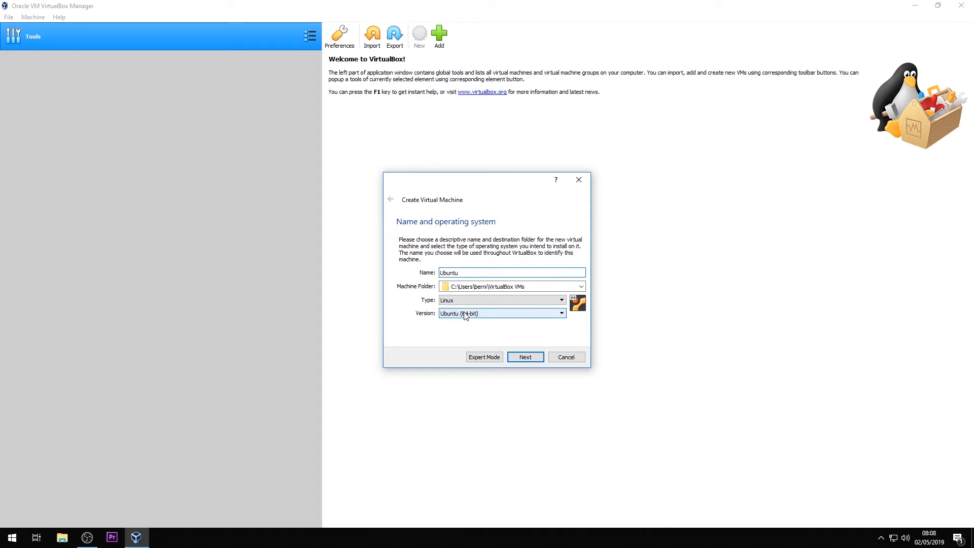
click(522, 358)
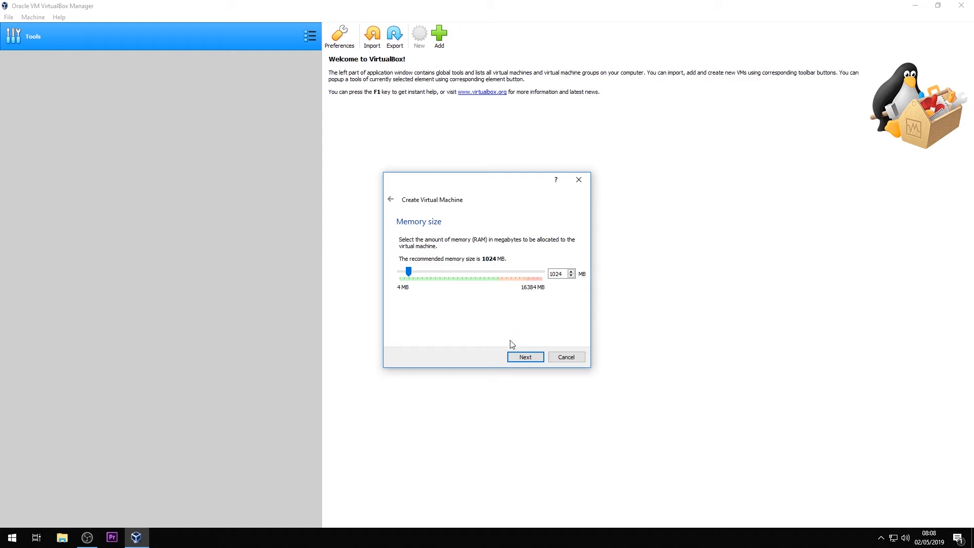
- Allocate about 2048 MB of memory and create a dynamically allocated 10.00 GB VDI virtual hard disk named Ubuntu
drag(408, 271, 418, 274)
click(517, 358)
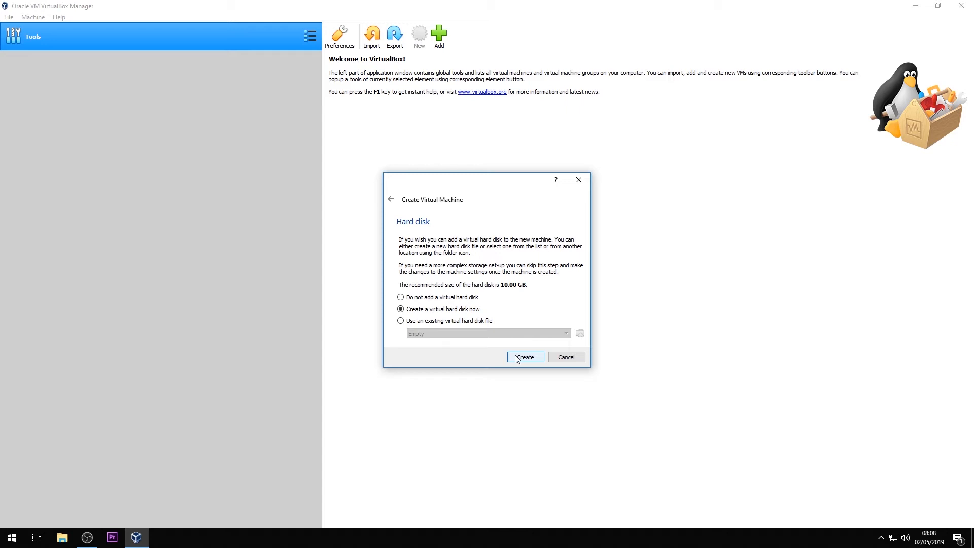
click(520, 358)
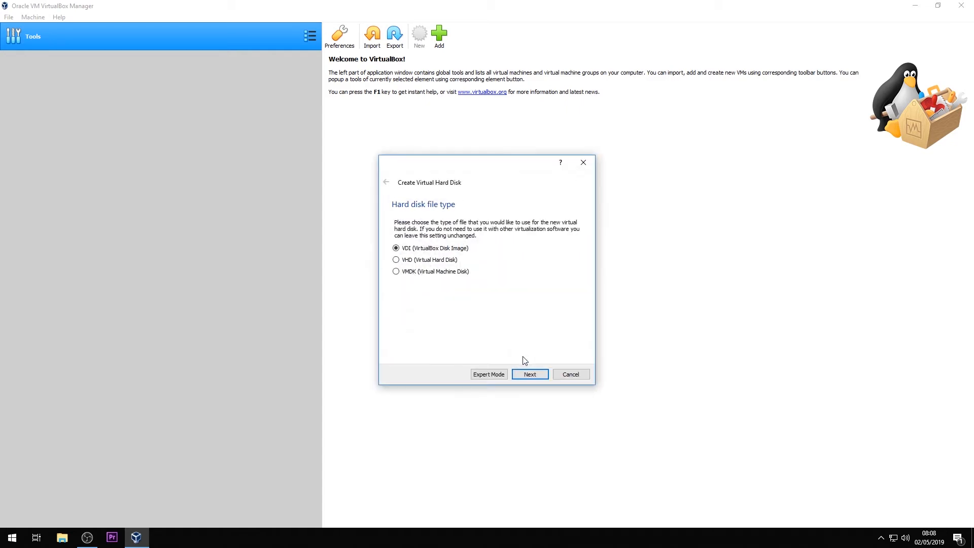
click(532, 377)
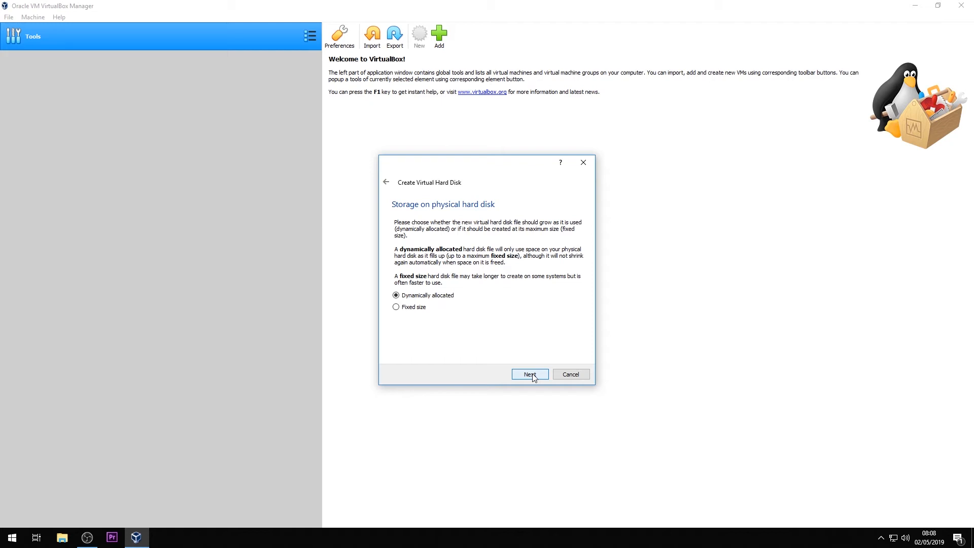
click(531, 374)
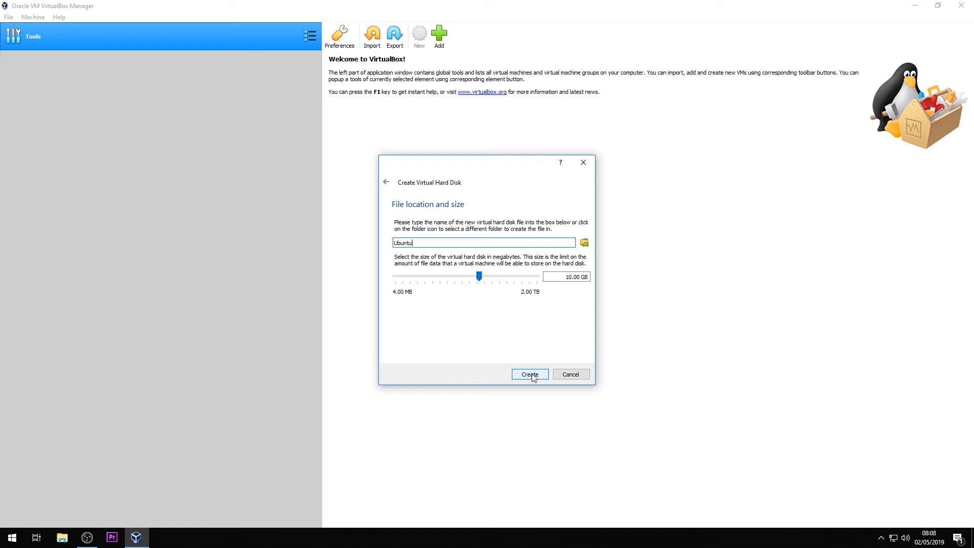
click(530, 374)
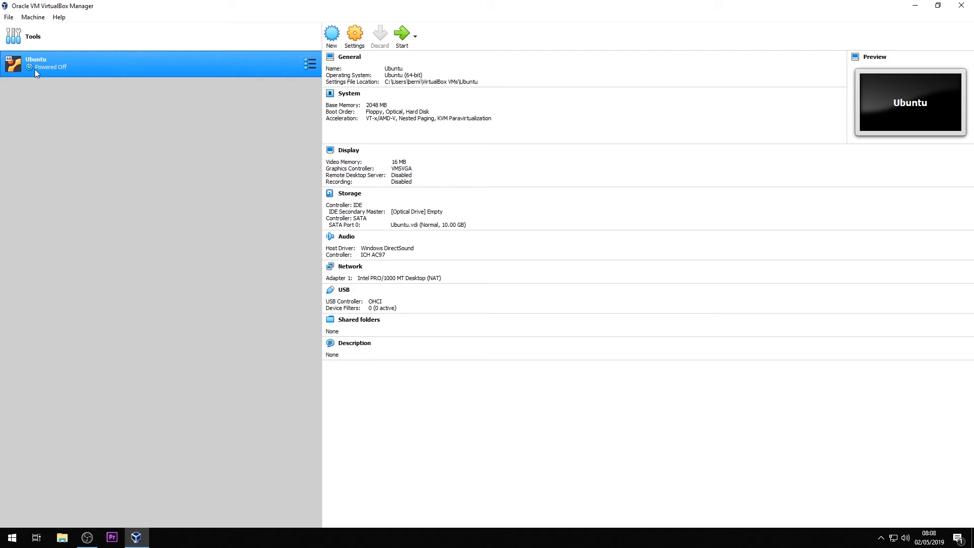
- Attach ubuntu-18.04.2-desktop-amd64.iso from Downloads to the Ubuntu VM's empty optical drive in its storage settings
right_click(60, 64)
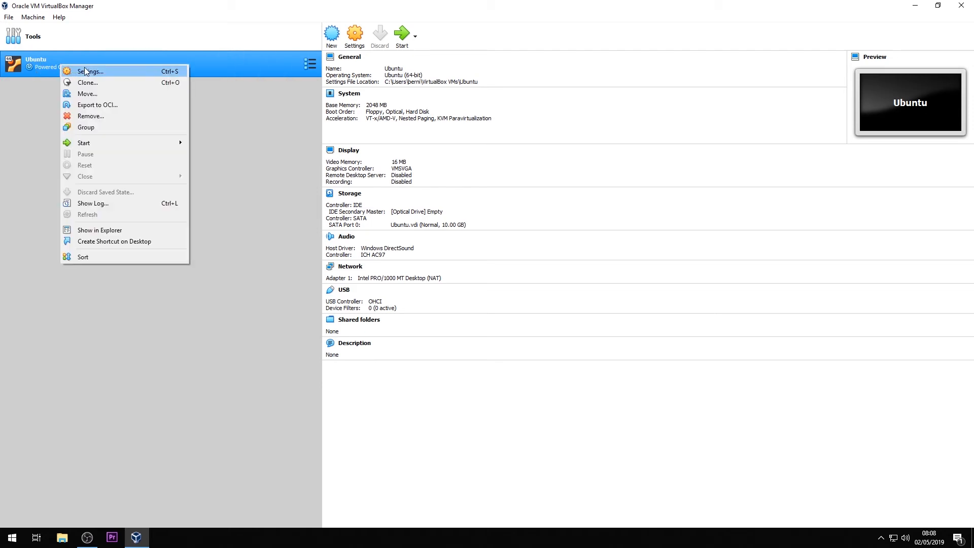
click(86, 69)
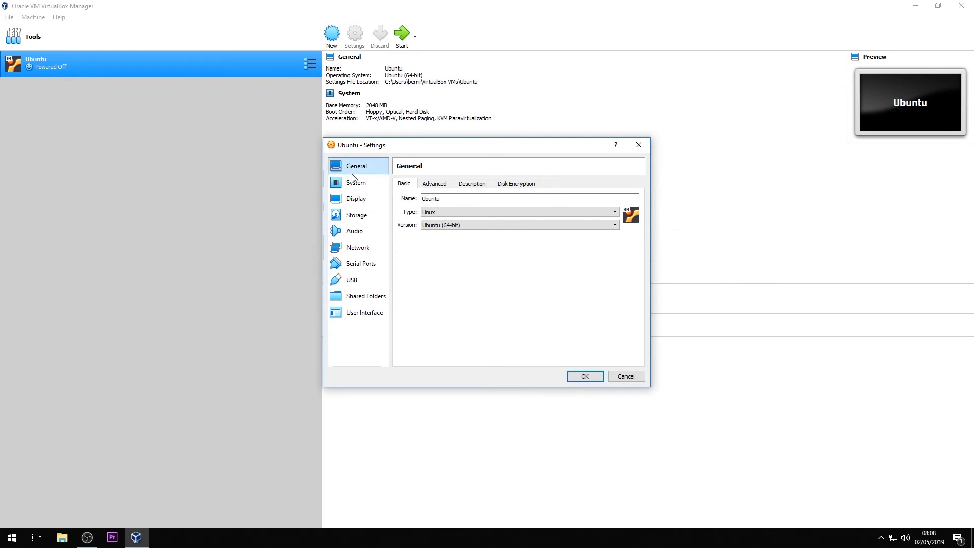
click(350, 219)
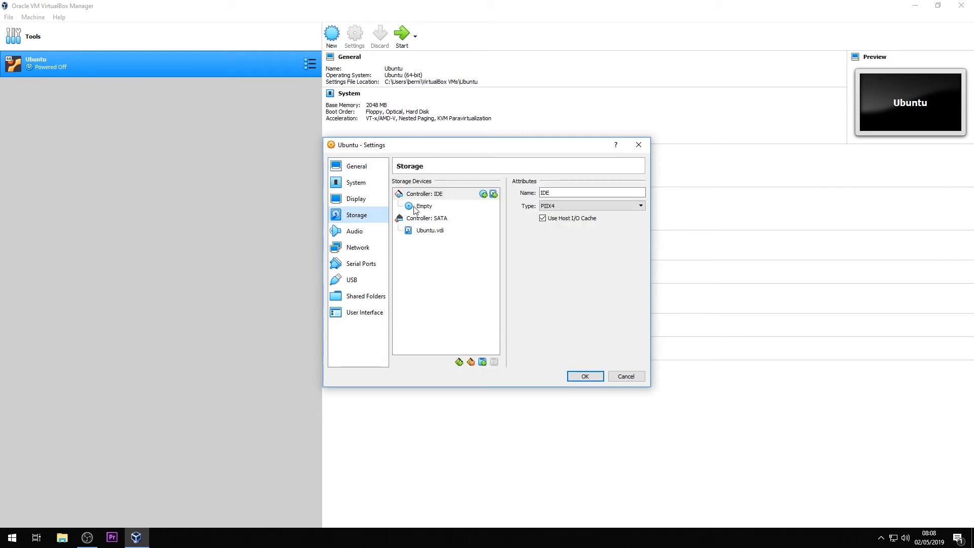
click(439, 210)
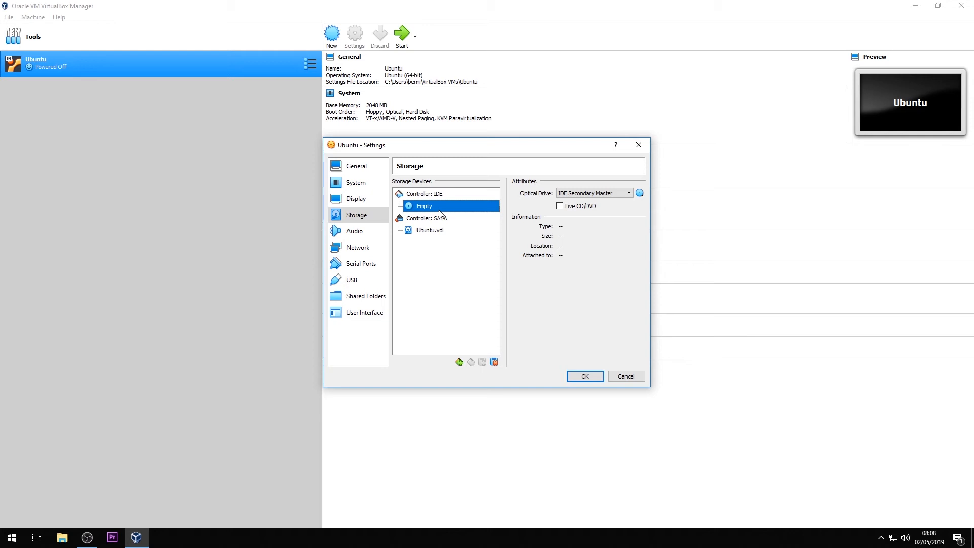
click(639, 194)
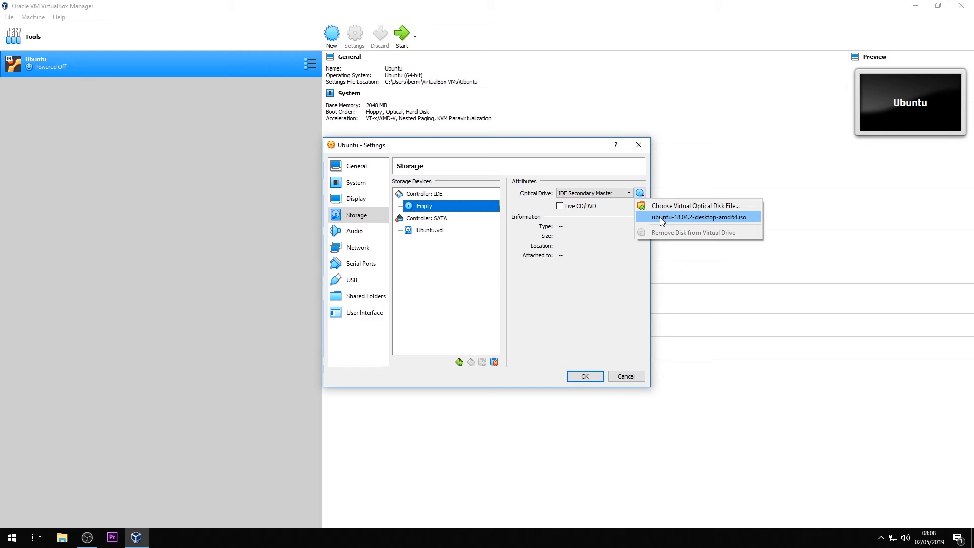
click(663, 208)
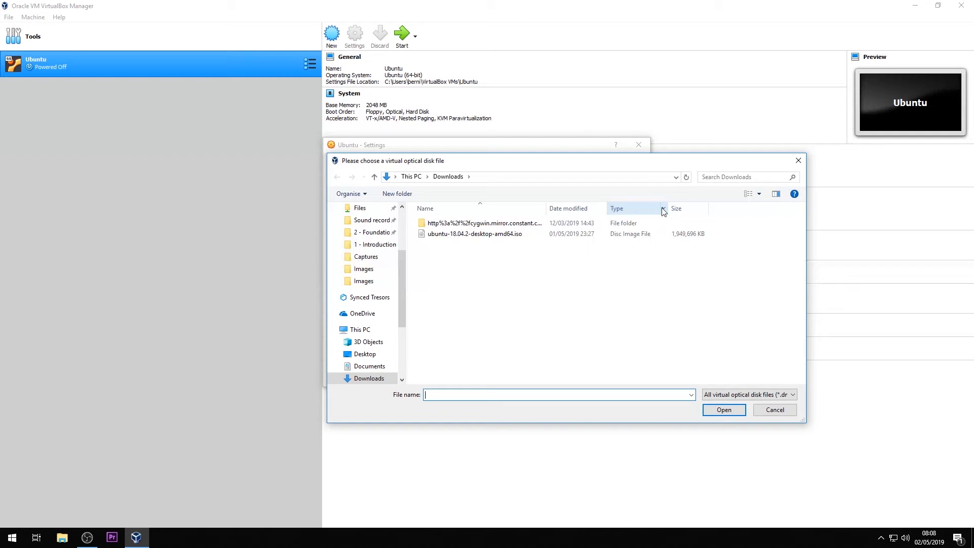
click(446, 234)
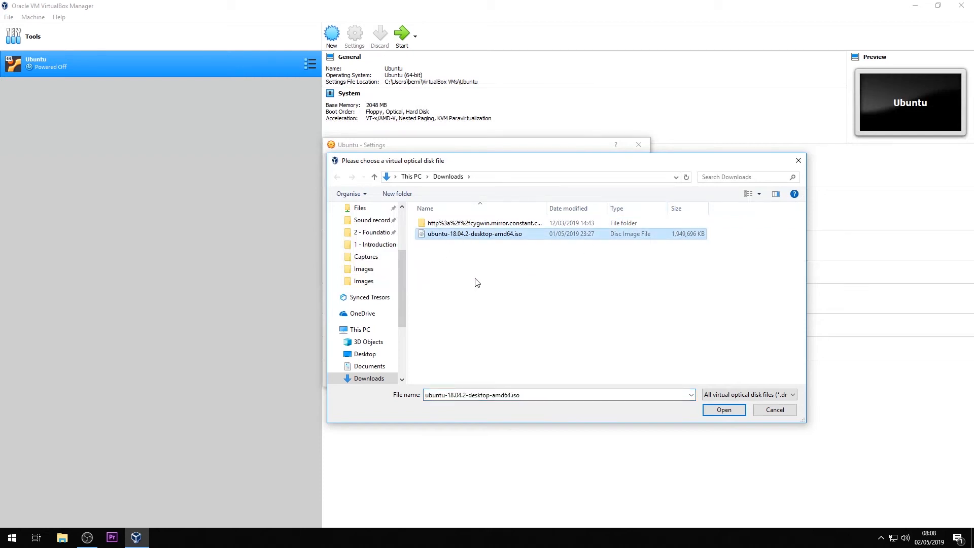
click(717, 408)
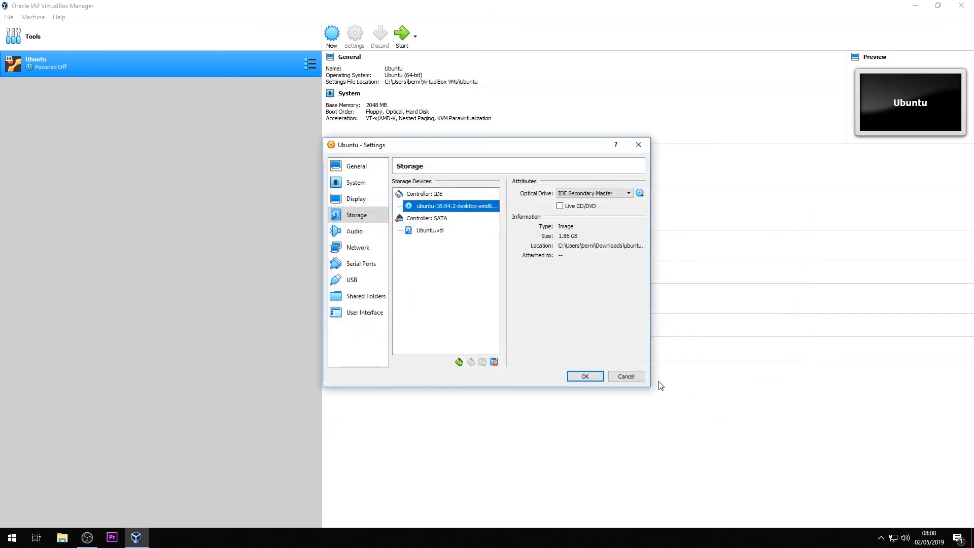
click(583, 376)
- Start the Ubuntu virtual machine with a normal start, maximize its window, and dismiss the mouse integration notice
right_click(75, 68)
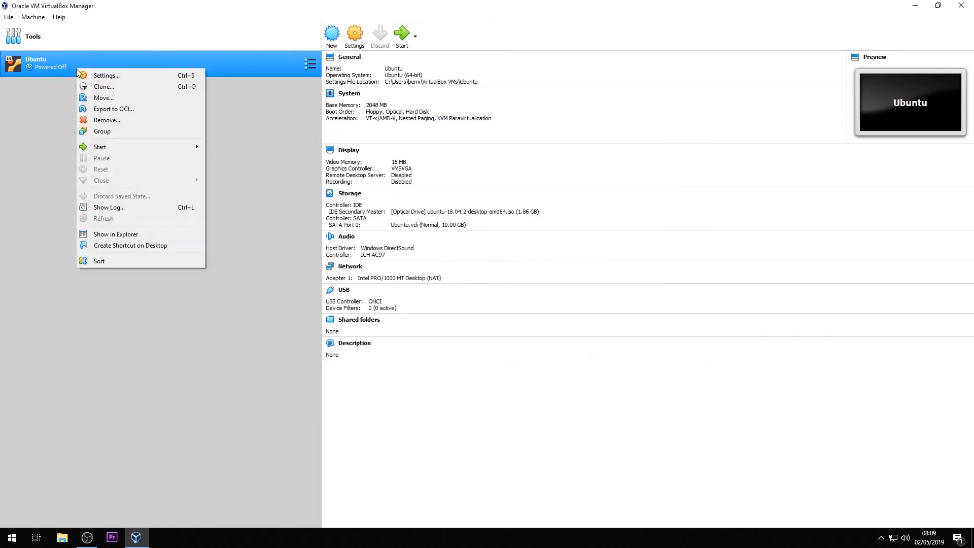
mouse_move(126, 148)
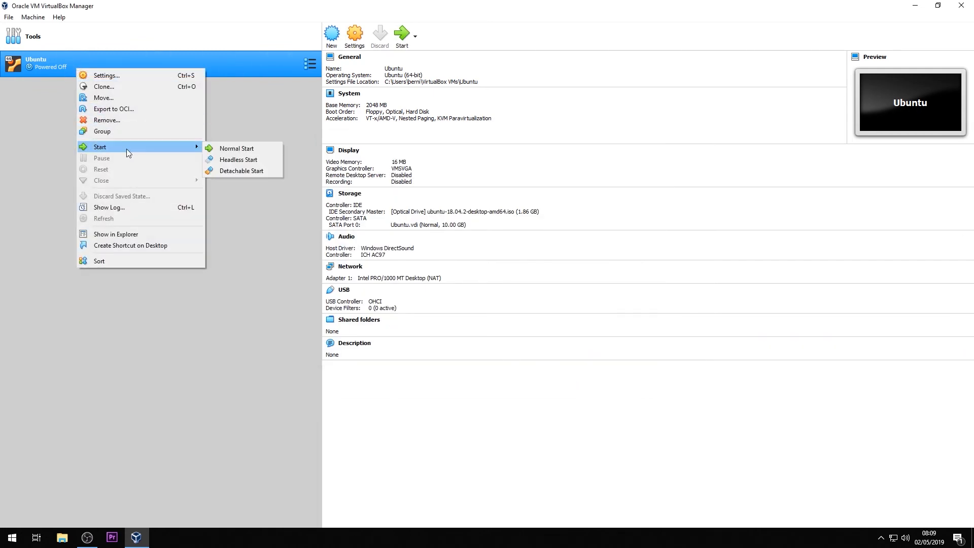
click(234, 148)
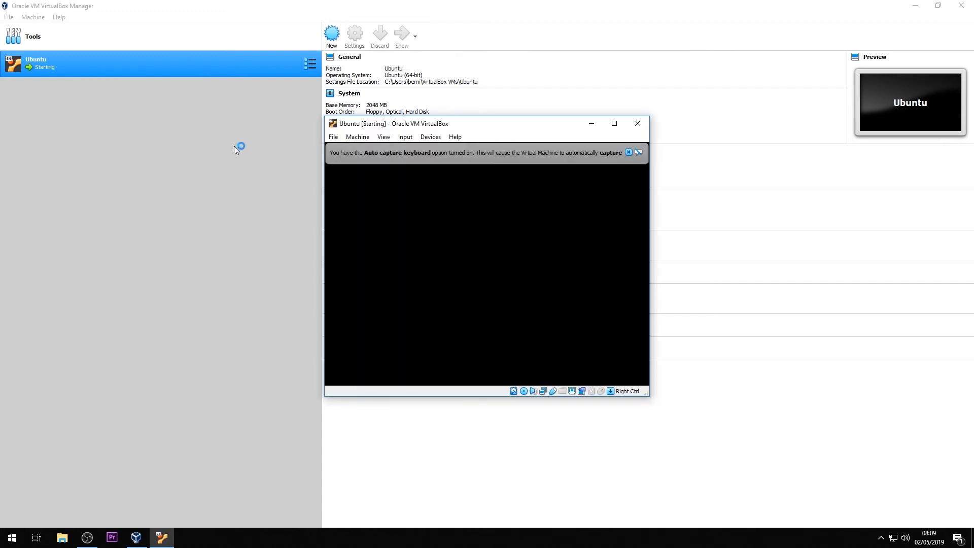
click(614, 124)
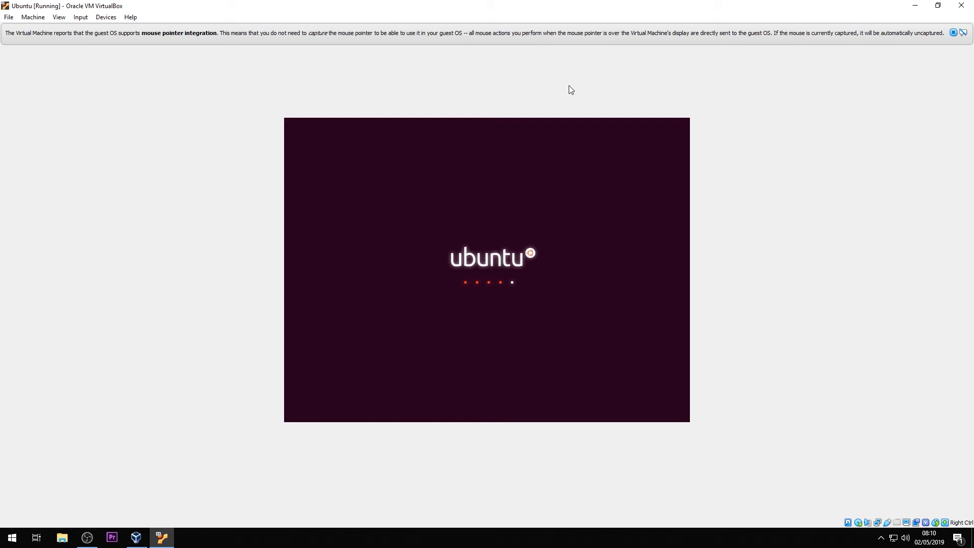
click(953, 32)
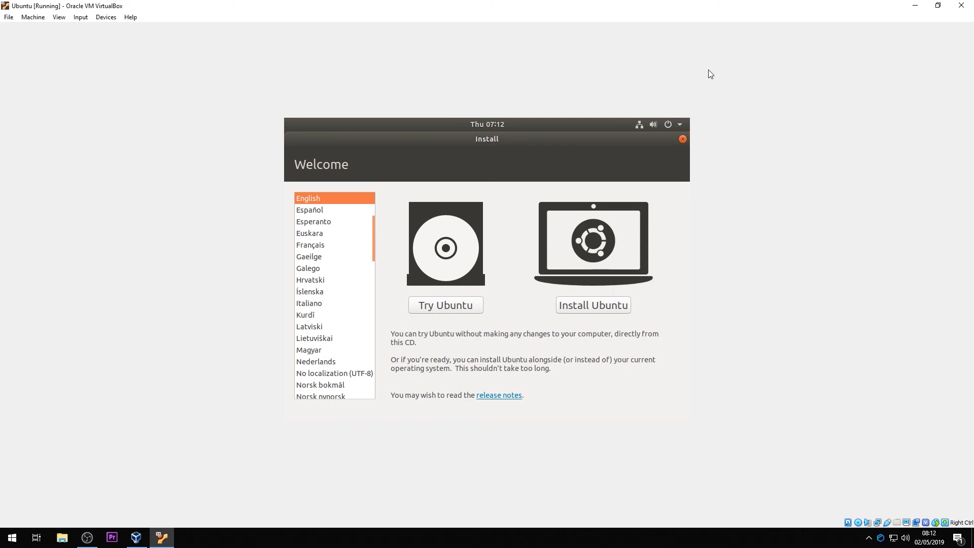
- Choose Install Ubuntu and select the English (UK) keyboard layout before continuing
click(580, 310)
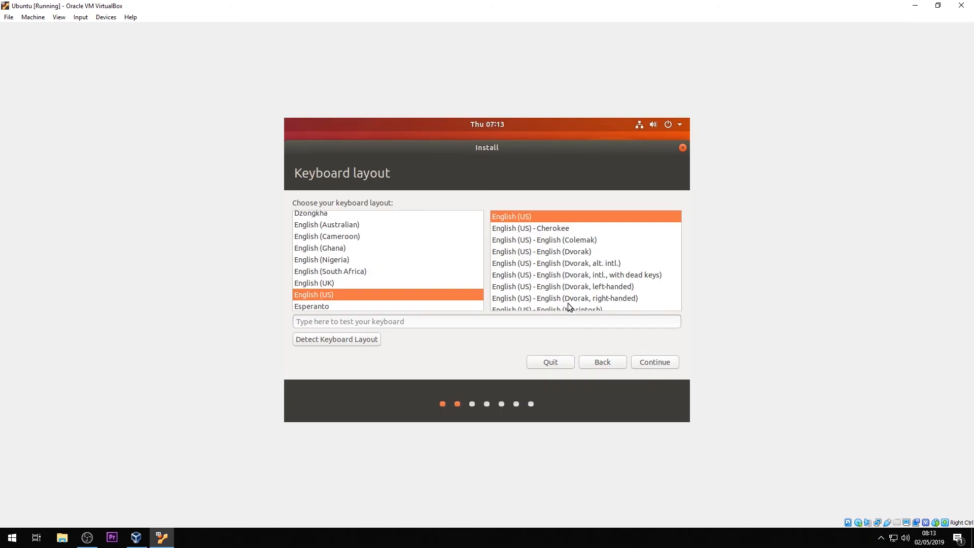
click(541, 251)
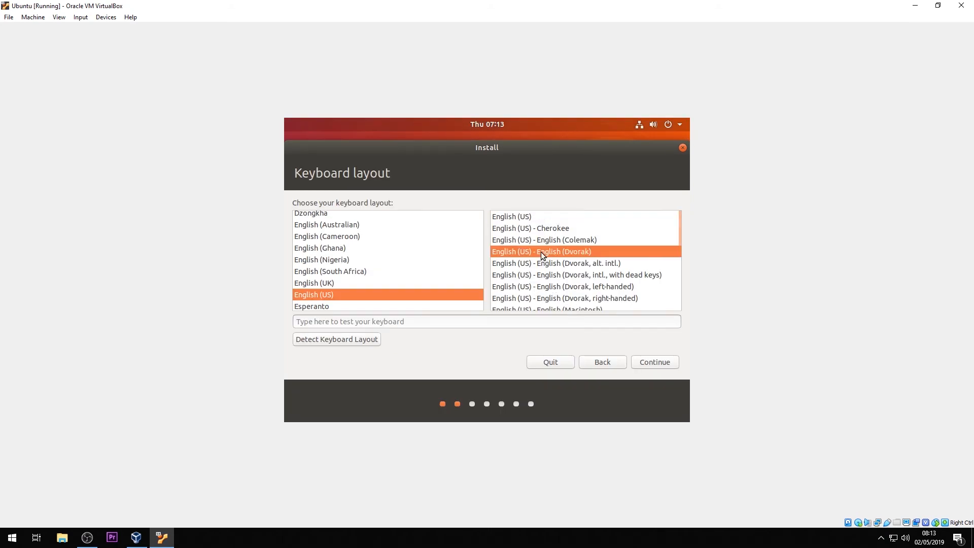
scroll(541, 252, down, 1)
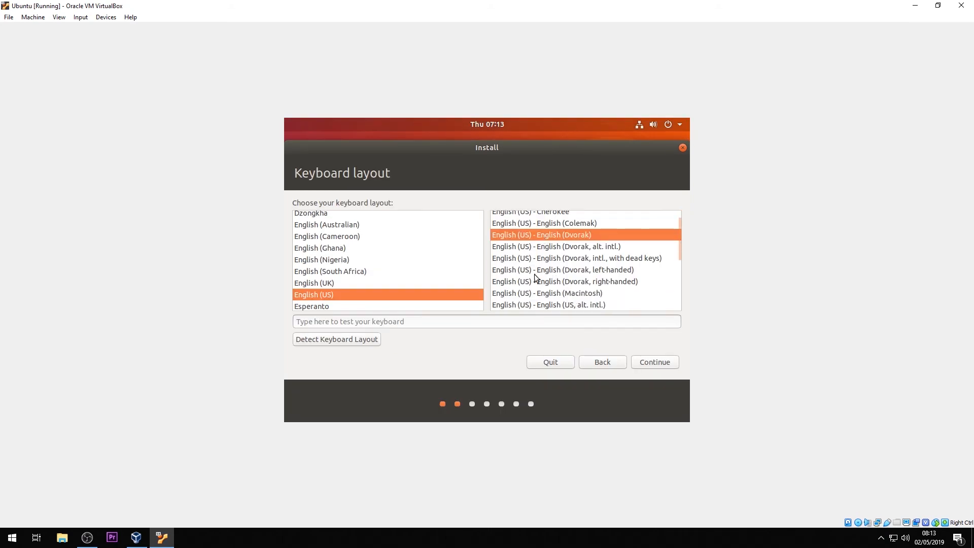
scroll(535, 276, down, 2)
click(337, 283)
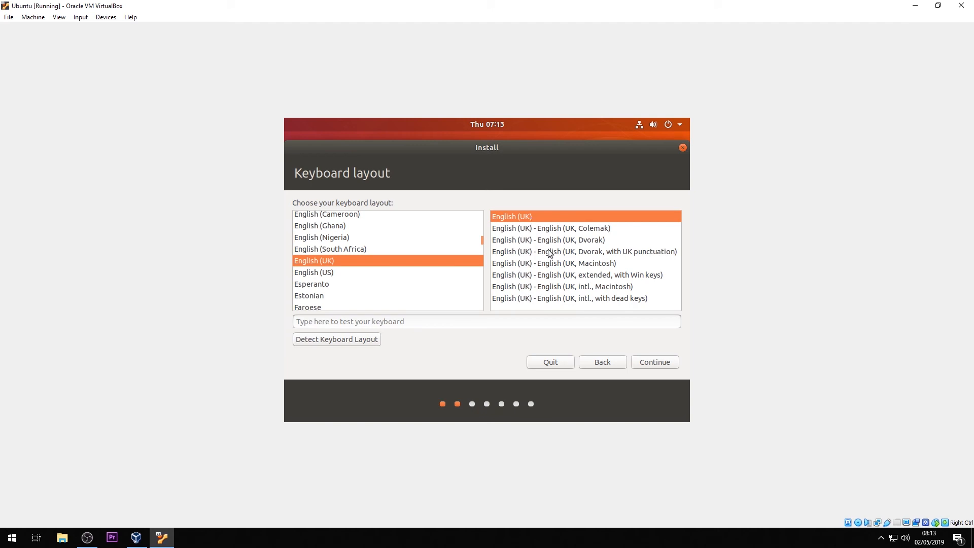
click(645, 361)
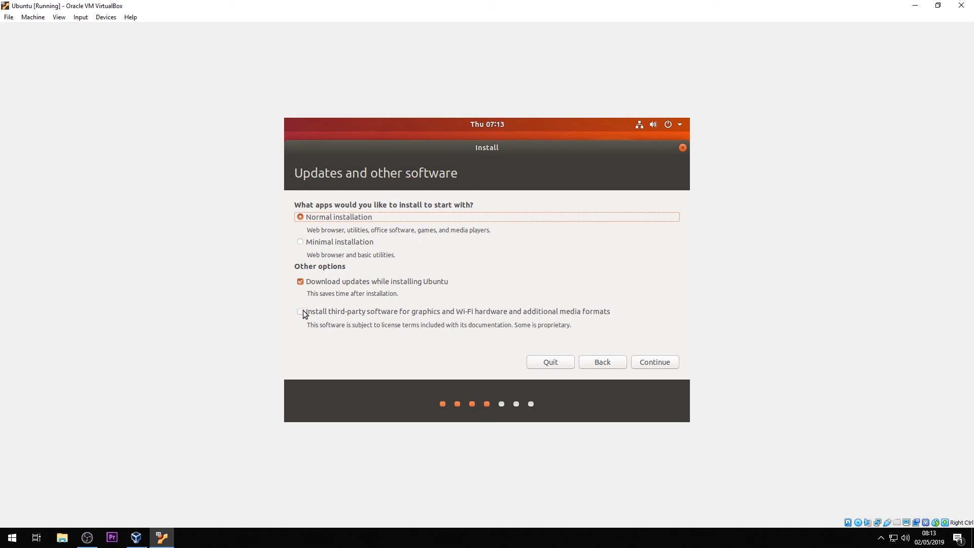
- Keep Normal installation, choose Erase disk and install Ubuntu, and confirm writing the changes to disk
click(649, 361)
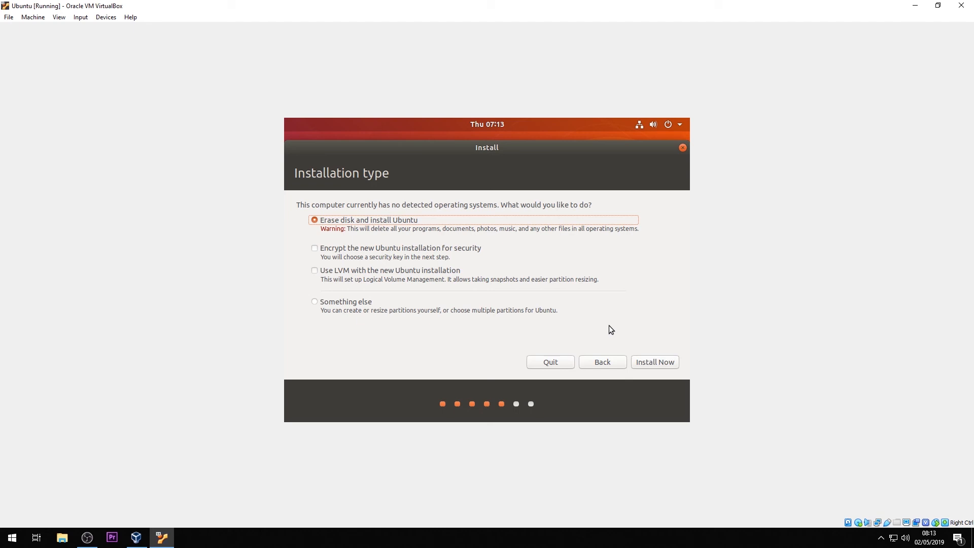
click(638, 362)
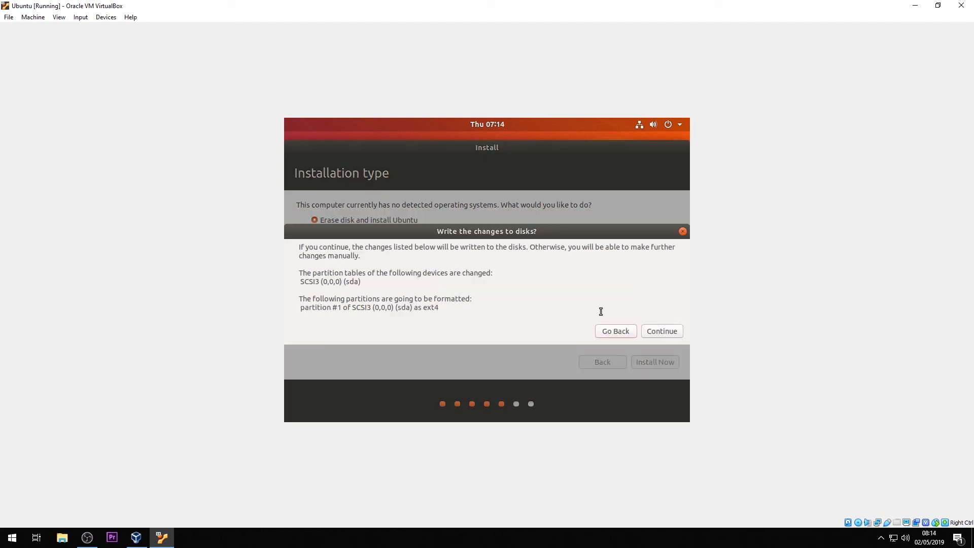
click(653, 333)
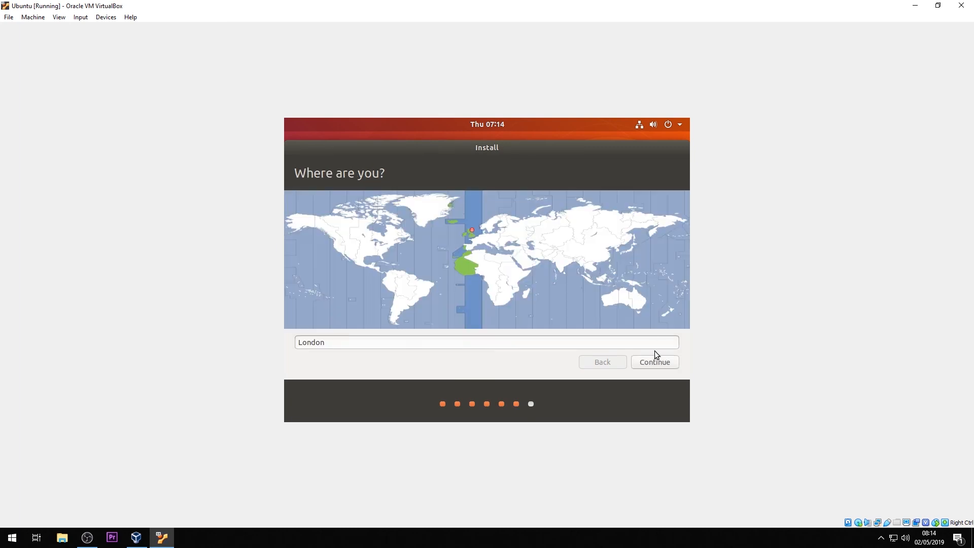
- Accept London as the location, then enter your name and choose the account password to continue
click(650, 364)
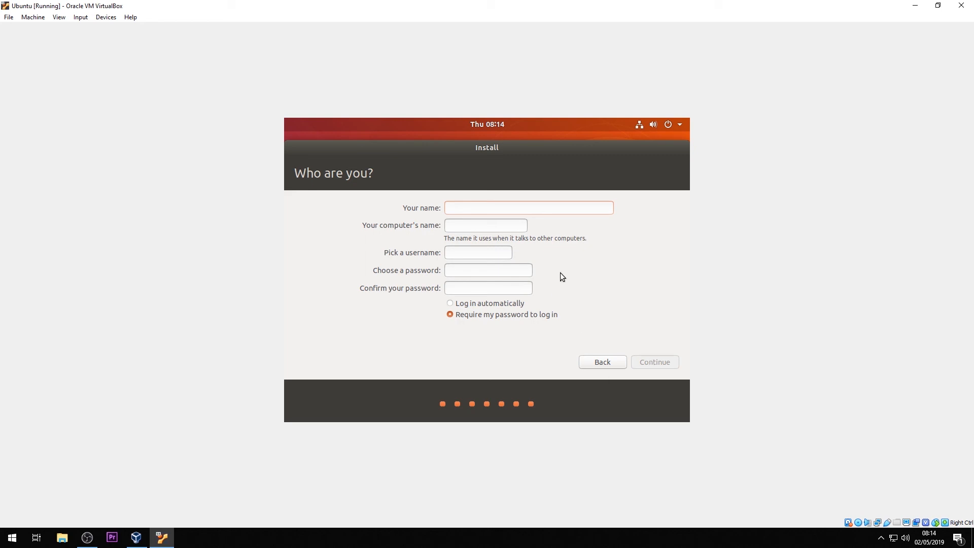
text(Lernard)
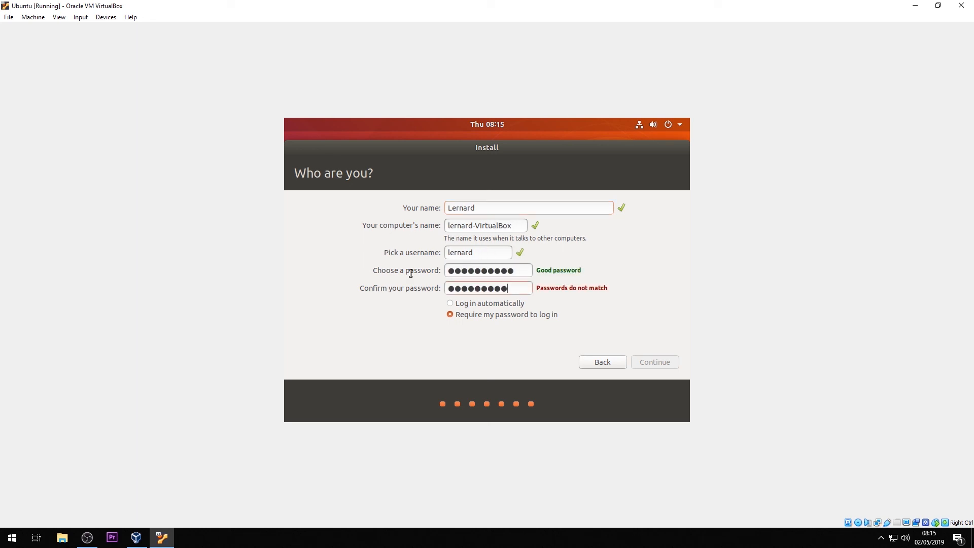
text(●)
click(646, 362)
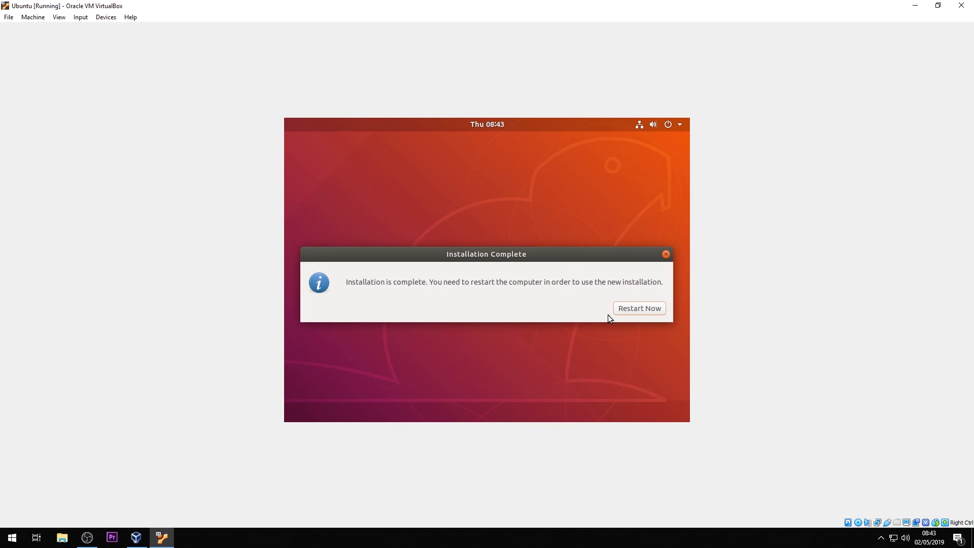
- Restart after installation and remove the Ubuntu ISO from the running VM's optical drive in its storage settings
click(629, 308)
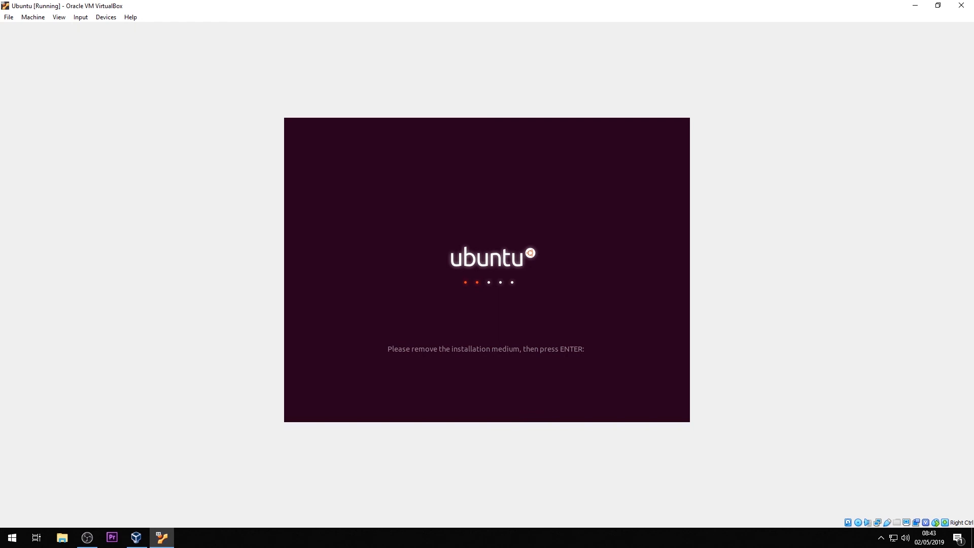
click(136, 538)
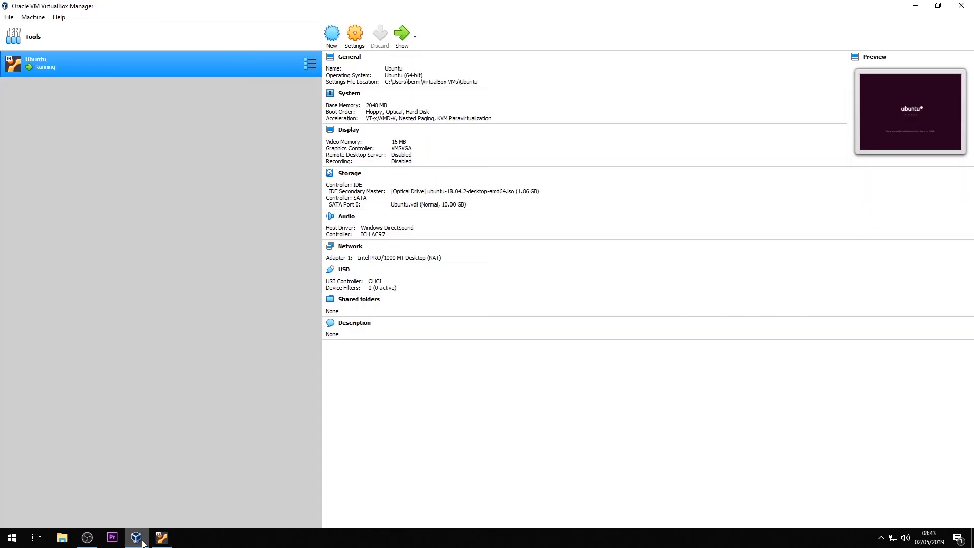
right_click(92, 60)
click(116, 71)
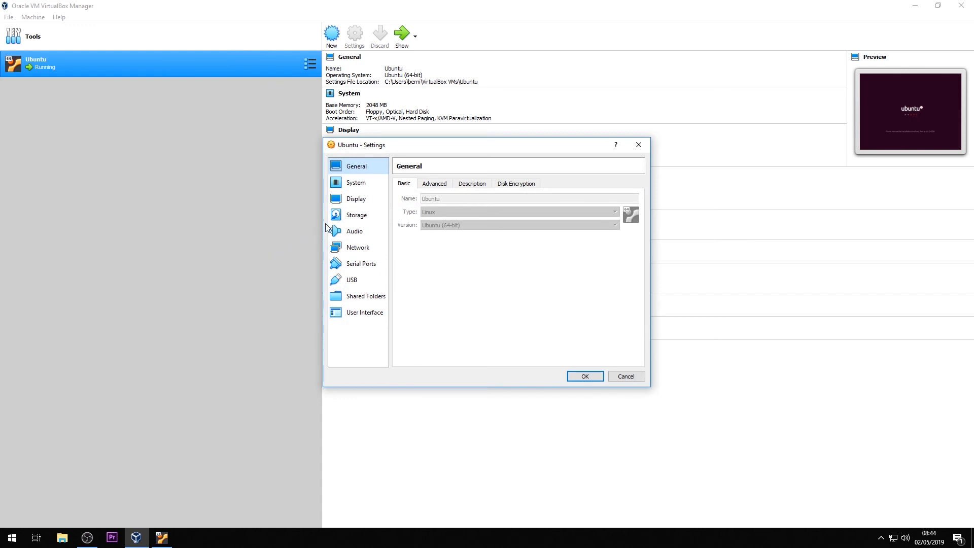
click(355, 217)
click(431, 208)
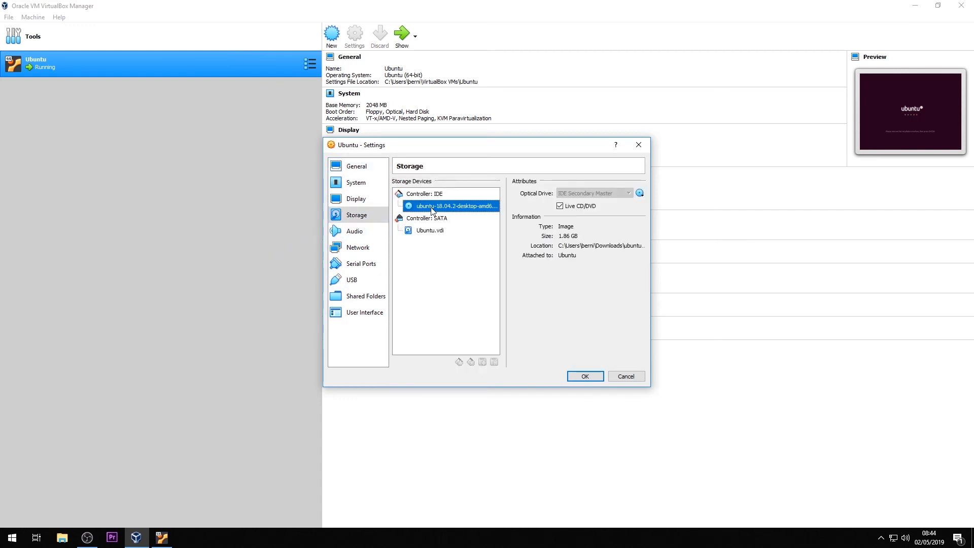
click(640, 193)
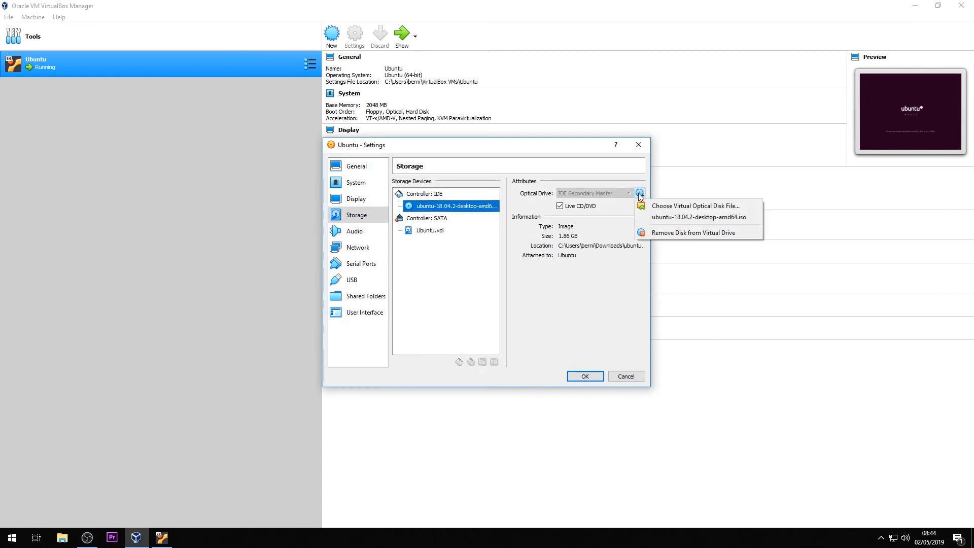
click(662, 233)
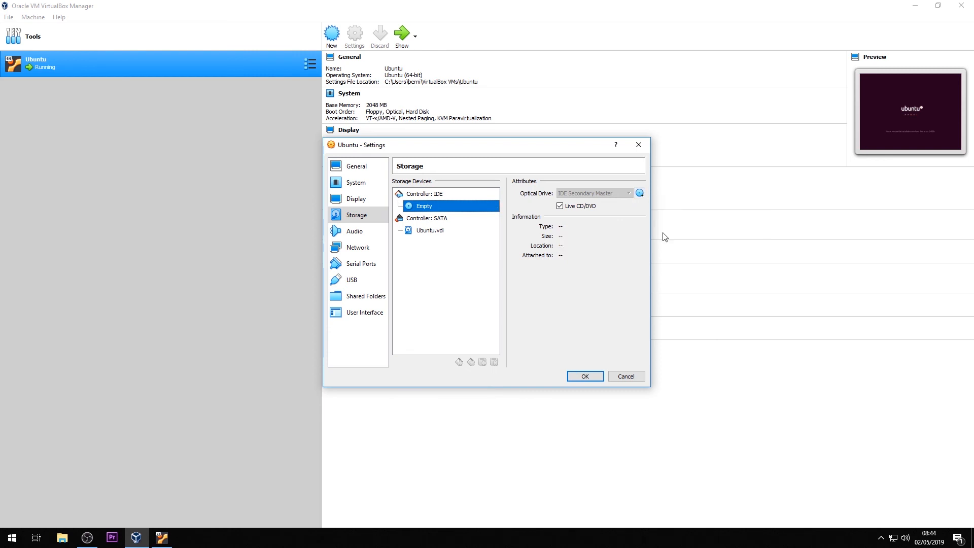
click(585, 376)
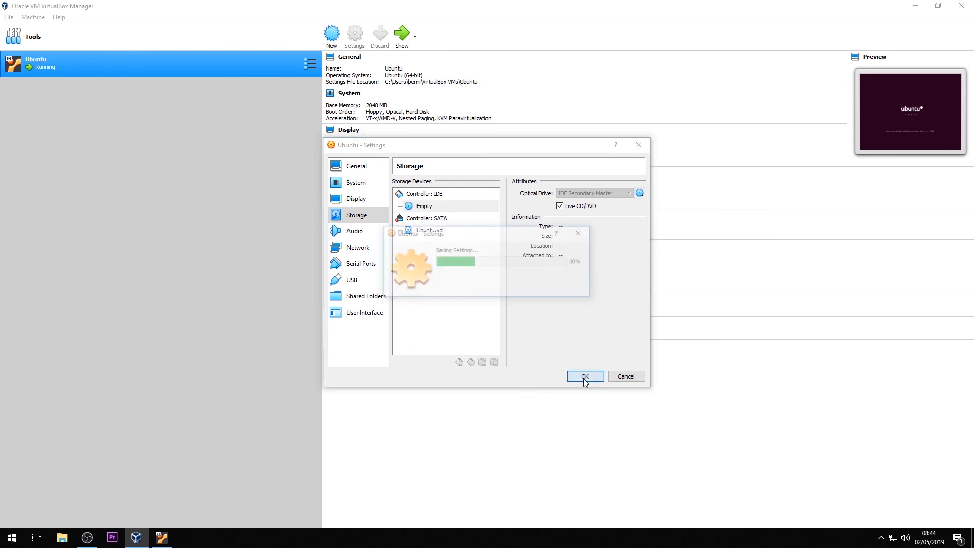
- Return to the VM window and confirm the installation medium is removed to continue booting
click(916, 6)
key(Return)
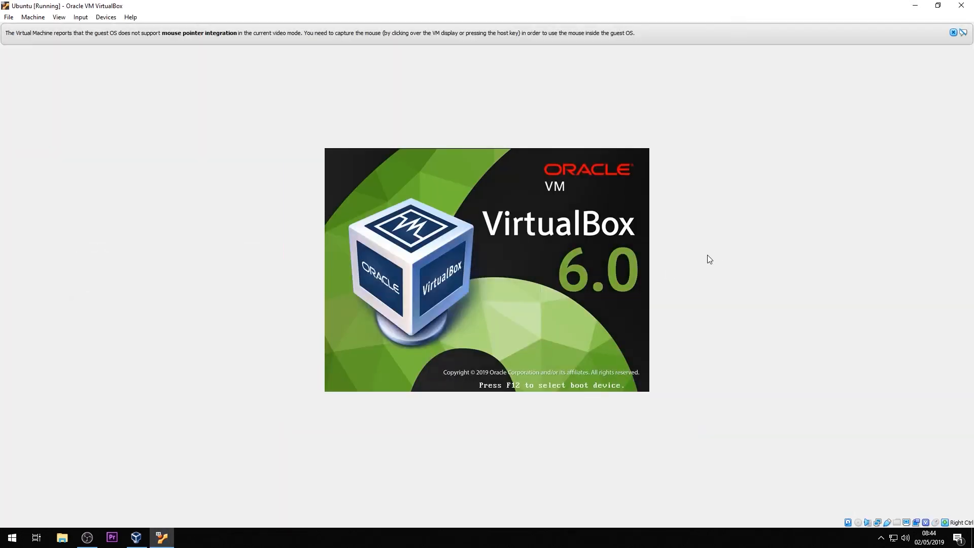